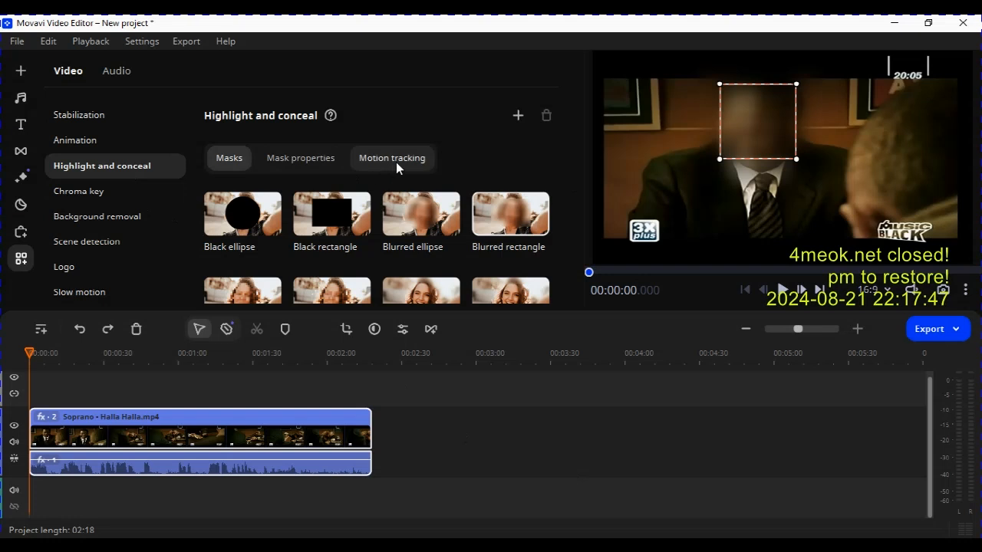
Open the mask's motion tracking options and try to download the AI tracking model.
left_click(396, 162)
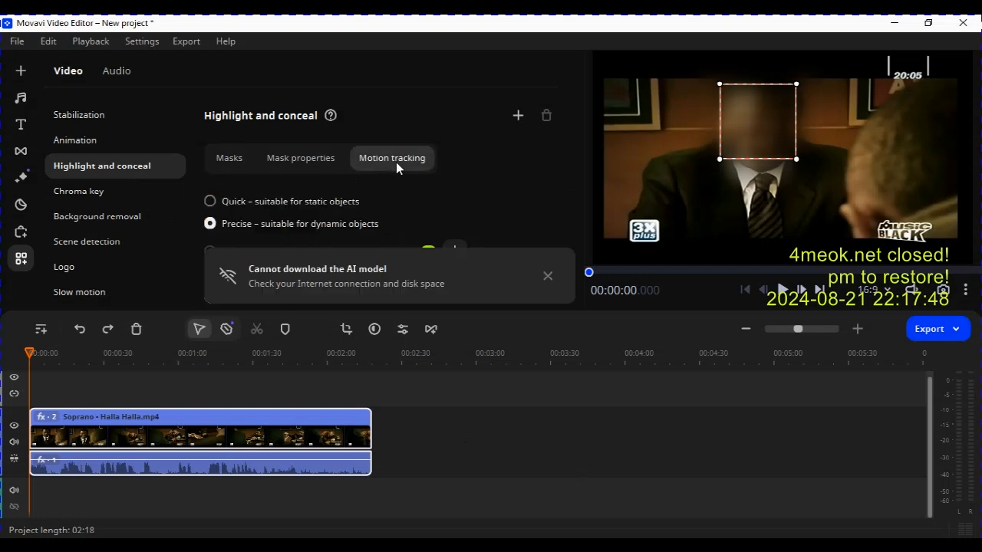
left_click(547, 276)
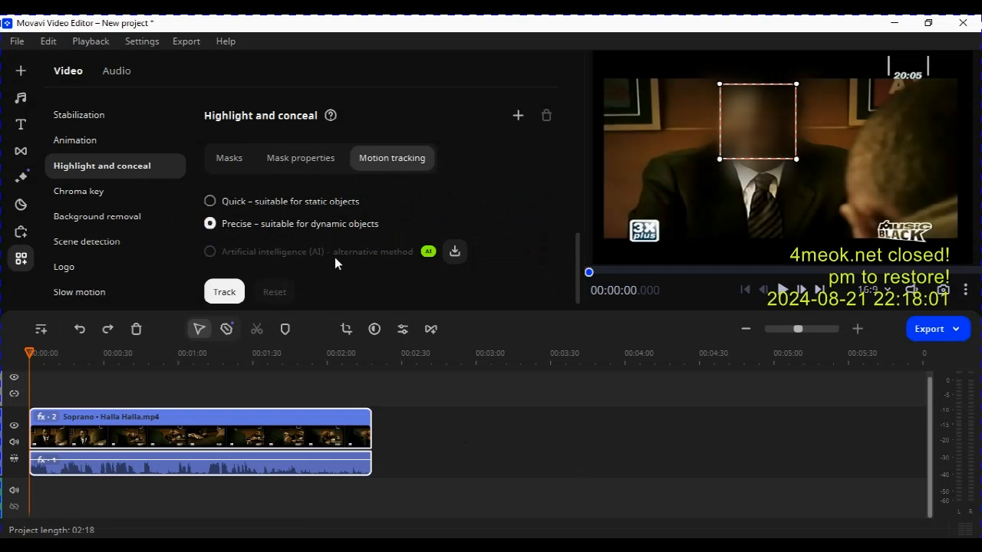
left_click(454, 253)
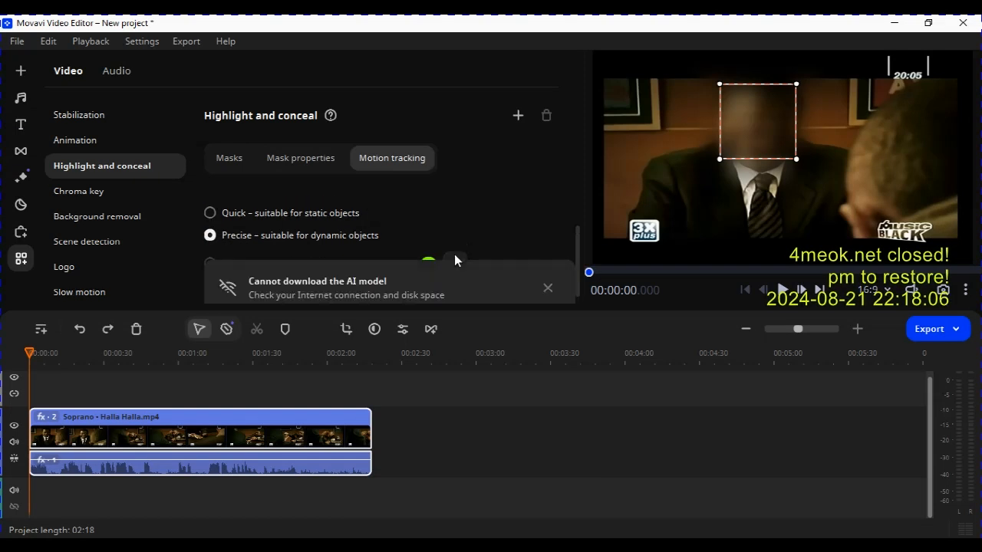
left_click(547, 289)
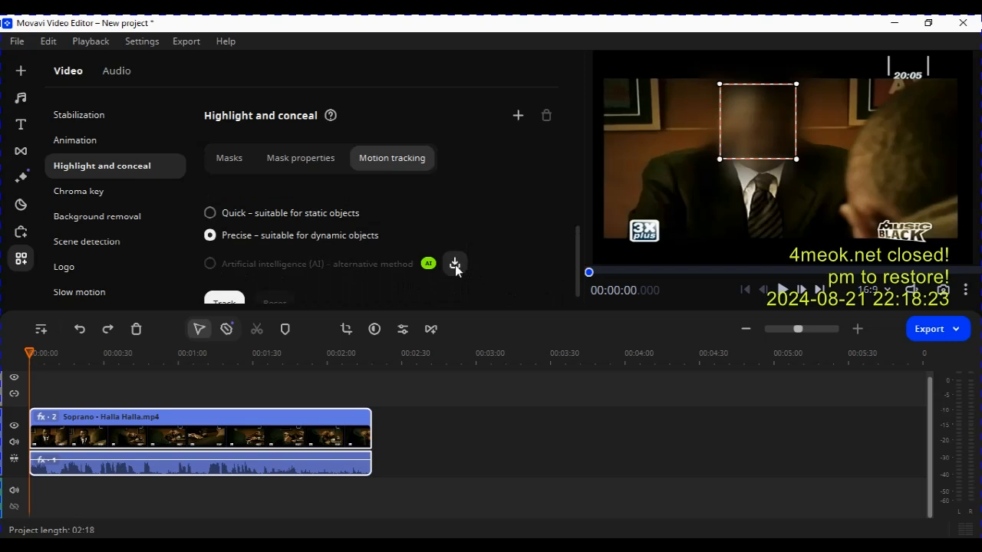
Play the clip preview briefly and return the playhead to the start.
scroll(389, 270, "down", 1)
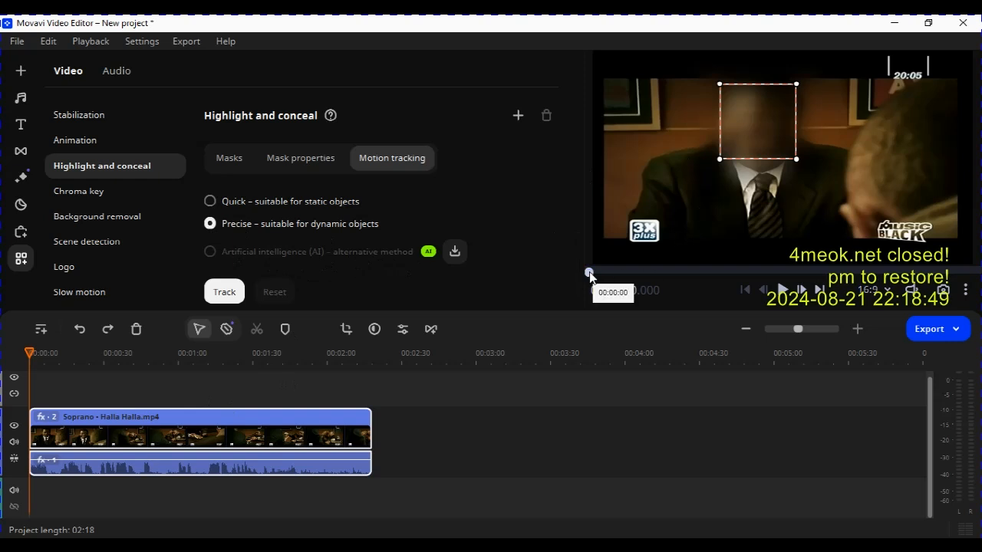
left_click(790, 299)
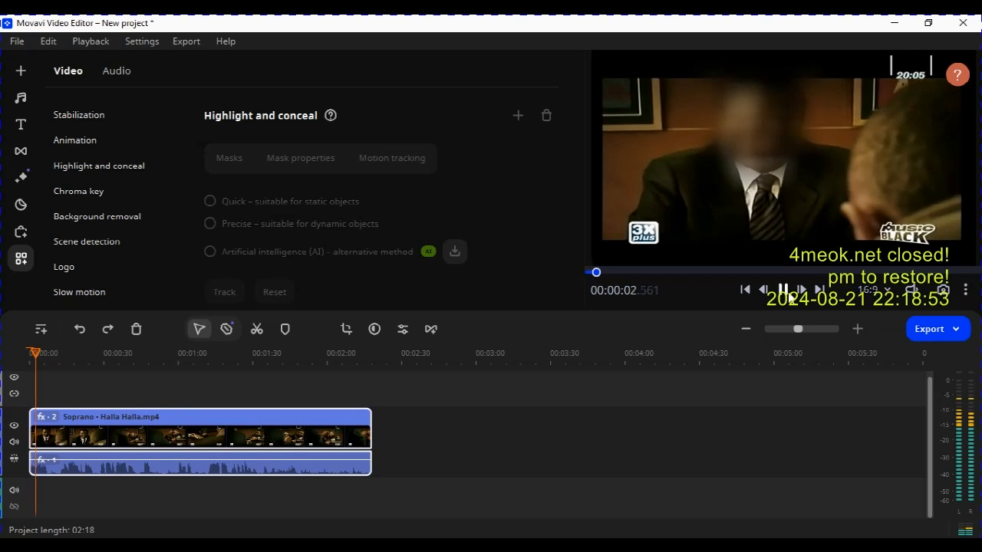
left_click(790, 299)
left_click(744, 290)
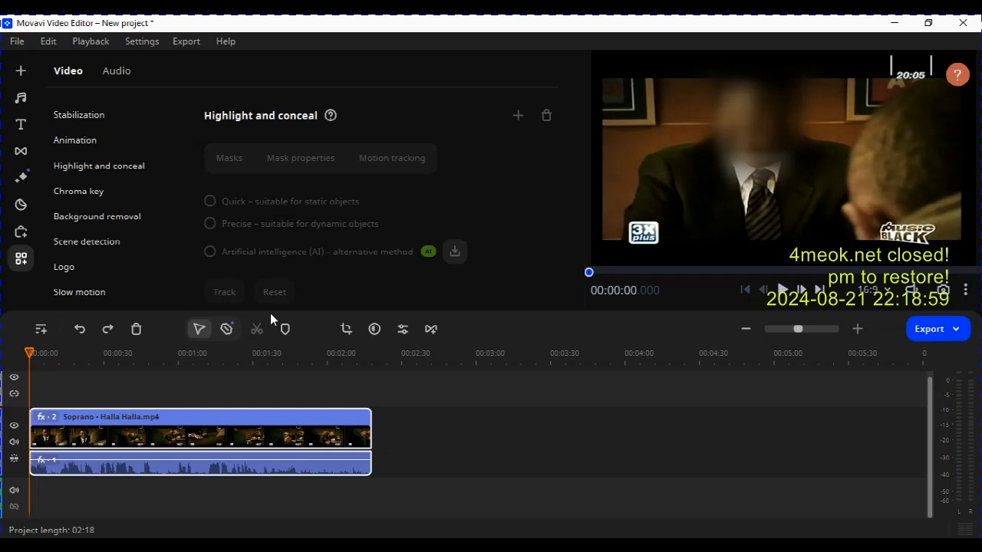
Undo the recent edits repeatedly.
left_click(49, 41)
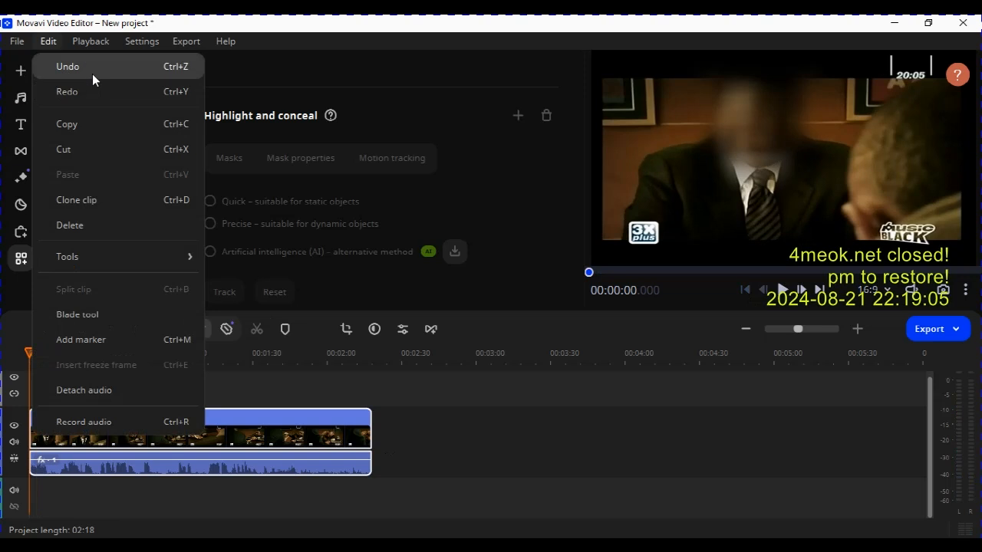
left_click(49, 42)
left_click(49, 42)
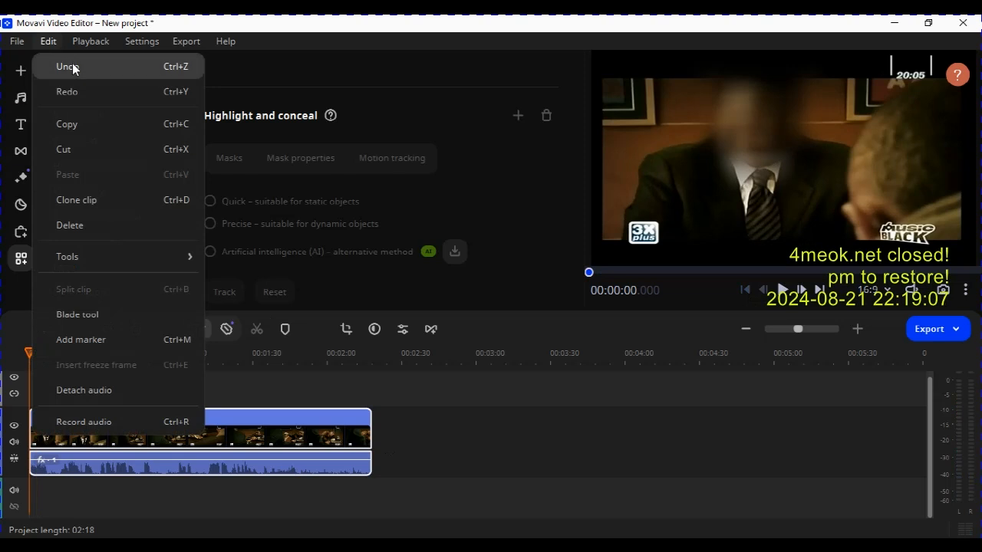
left_click(72, 67)
left_click(49, 42)
left_click(67, 69)
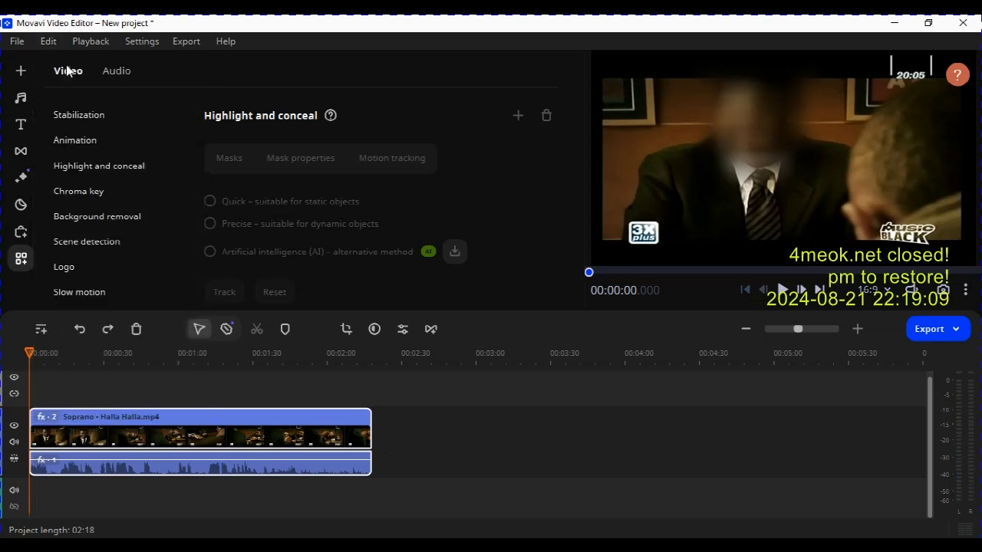
left_click(48, 42)
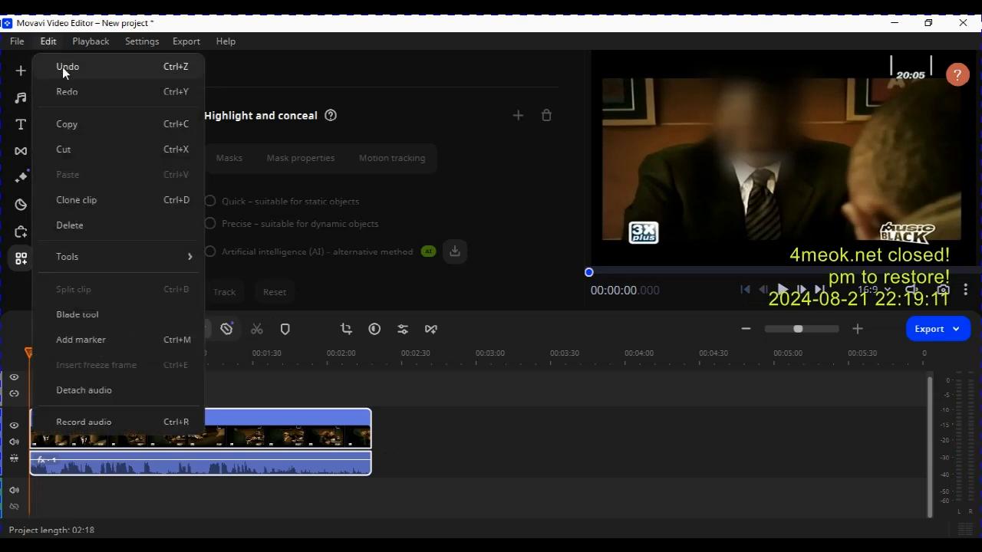
left_click(62, 66)
left_click(49, 41)
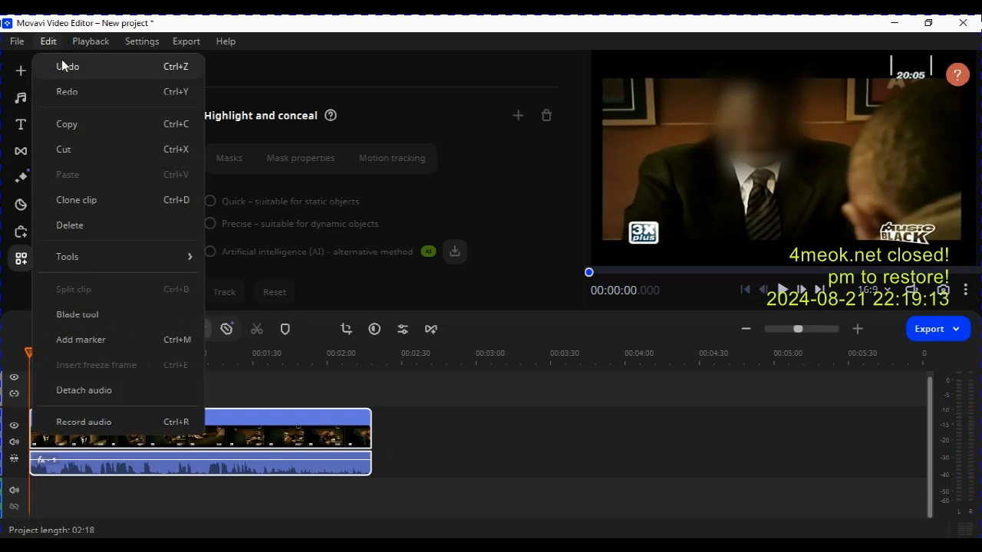
left_click(64, 71)
left_click(47, 42)
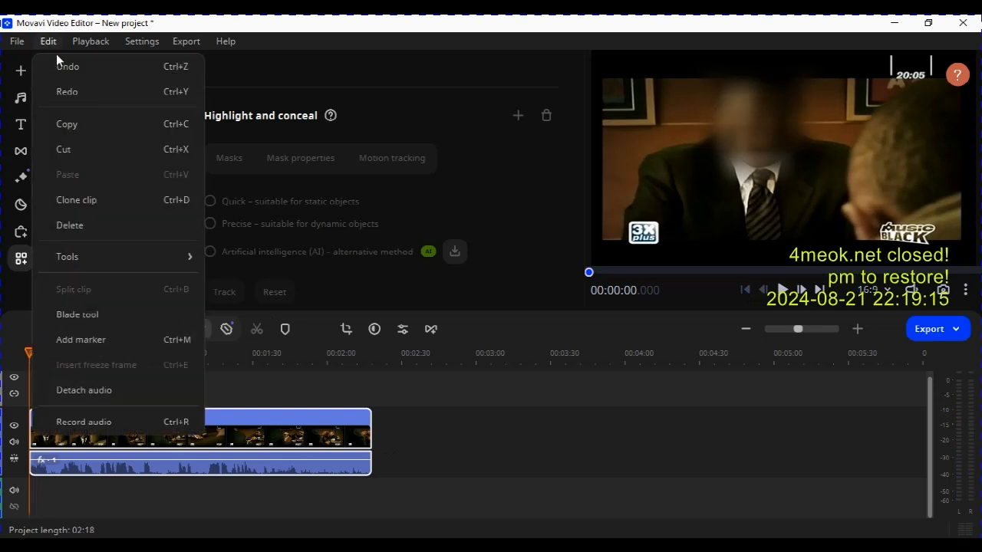
left_click(66, 71)
left_click(49, 43)
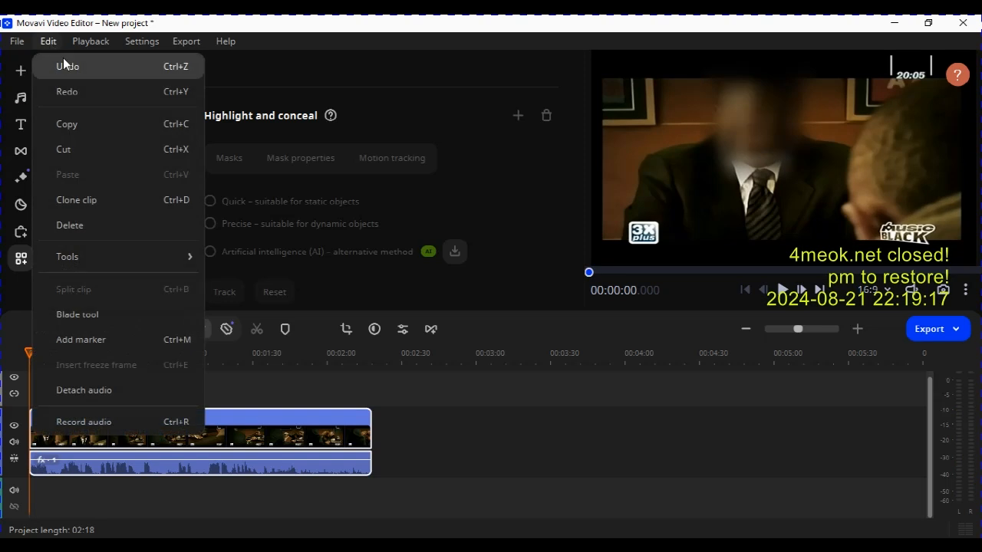
left_click(69, 64)
left_click(54, 45)
left_click(66, 67)
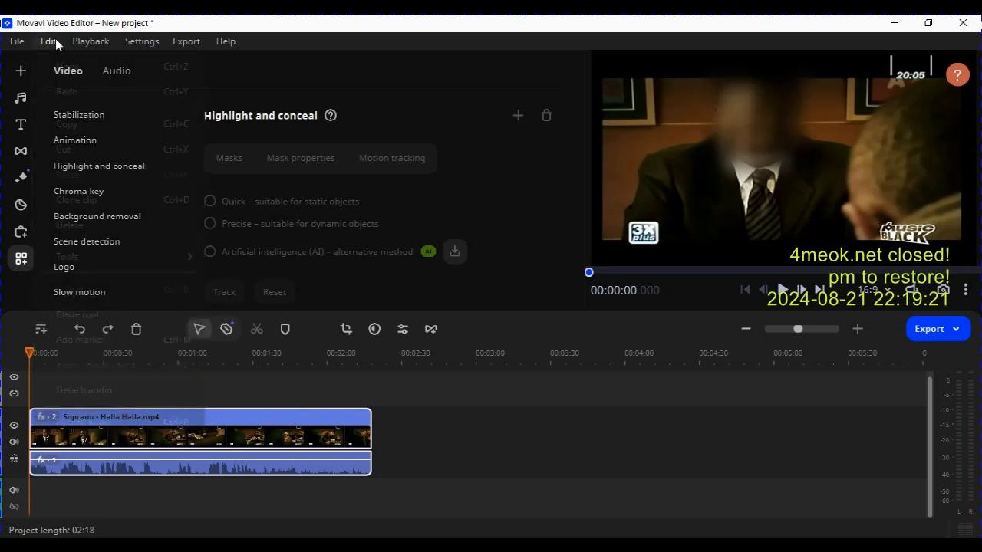
left_click(54, 41)
left_click(67, 66)
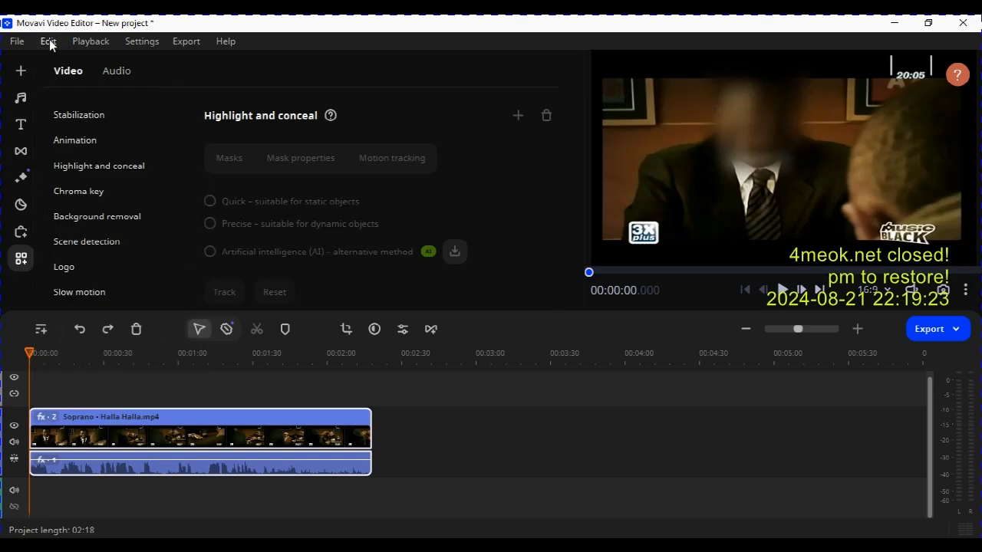
left_click(48, 42)
left_click(65, 63)
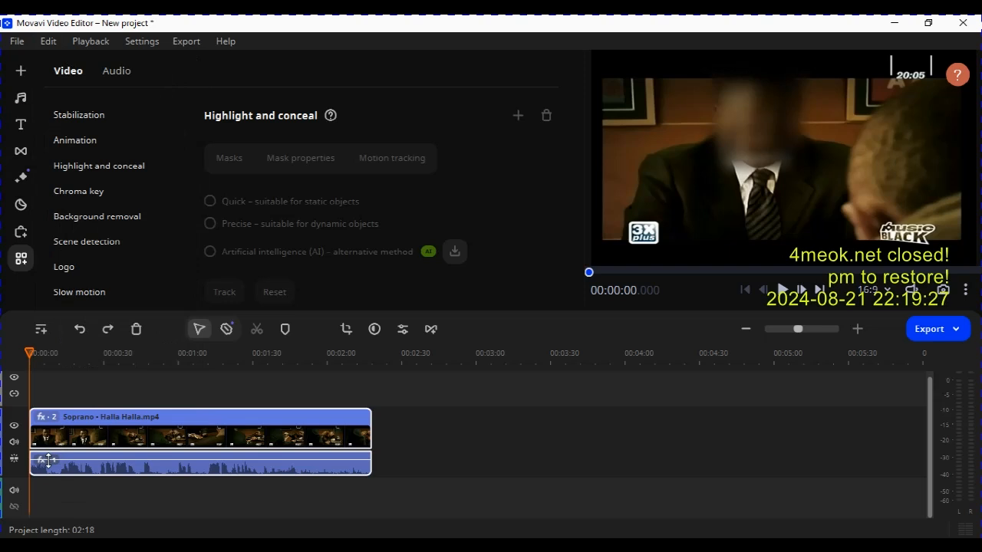
Open the clip's applied effects and remove the Highlight and conceal and Speed effects.
left_click(48, 418)
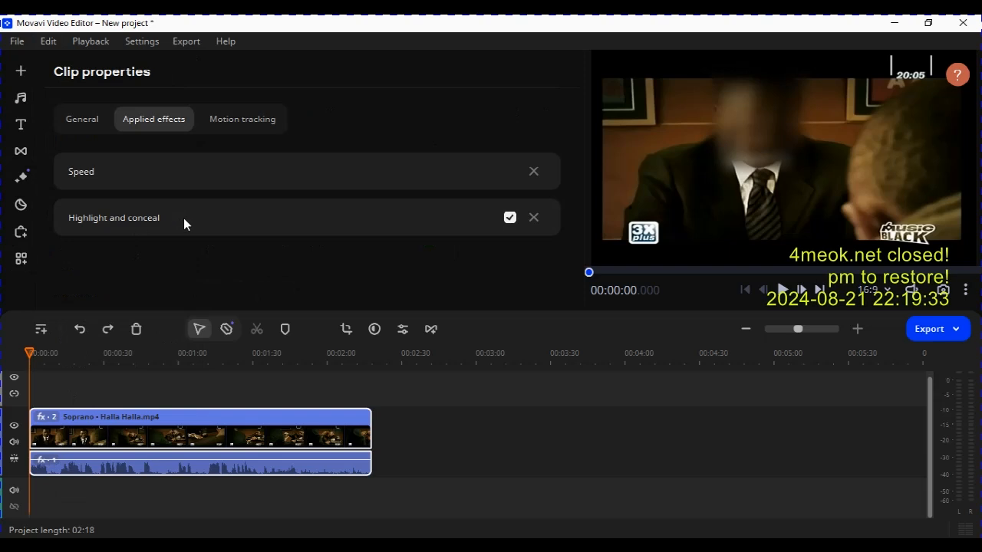
left_click(534, 218)
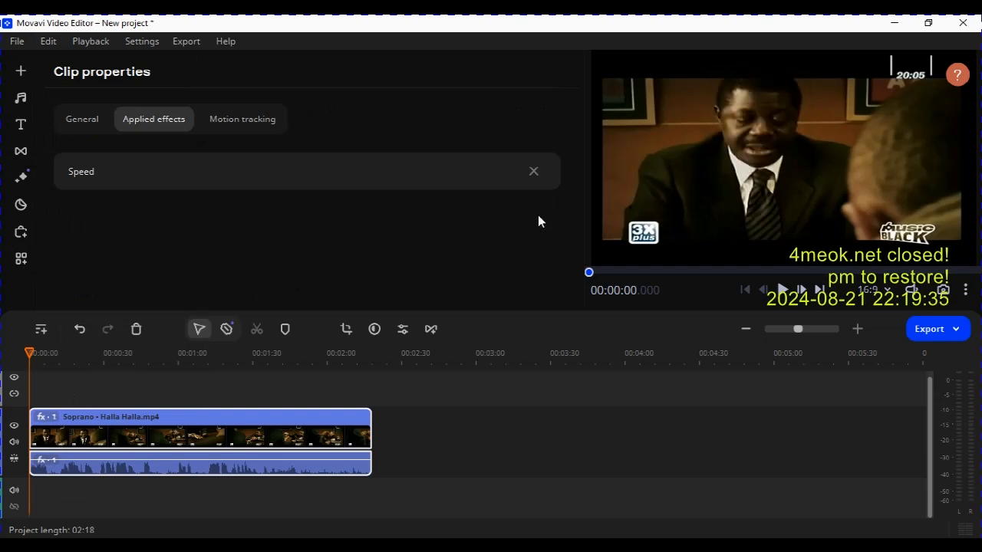
left_click(536, 173)
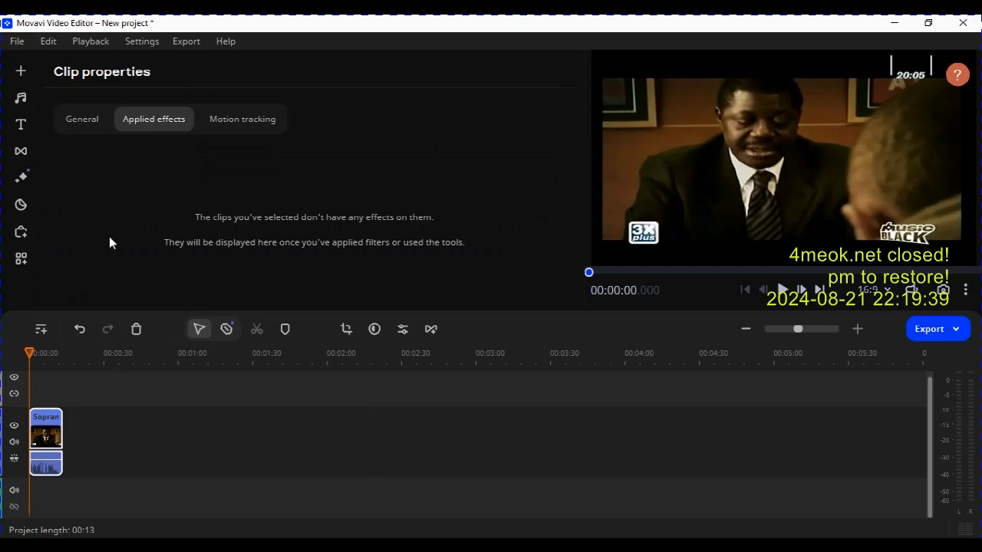
Open the Slow motion tool and set slow motion to 10%.
left_click(23, 261)
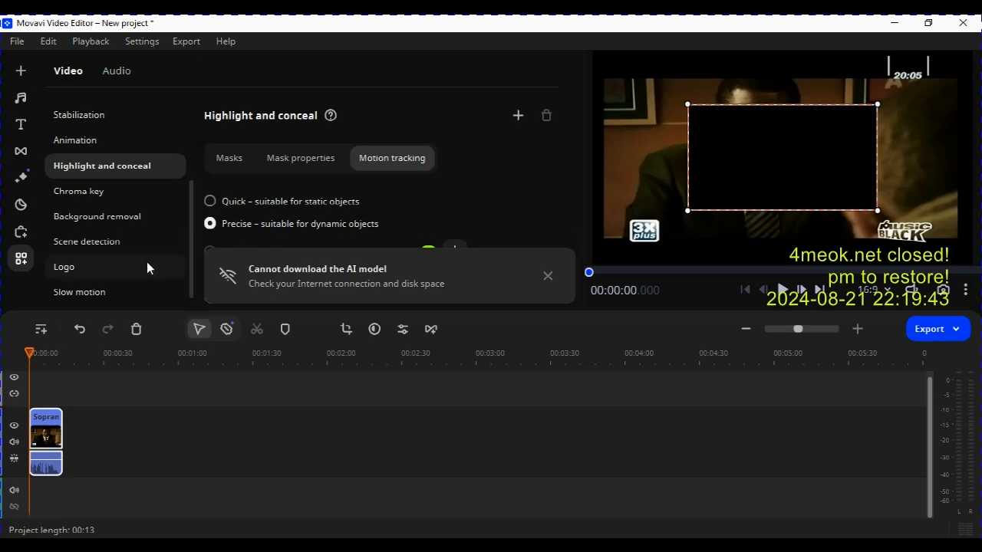
left_click(93, 292)
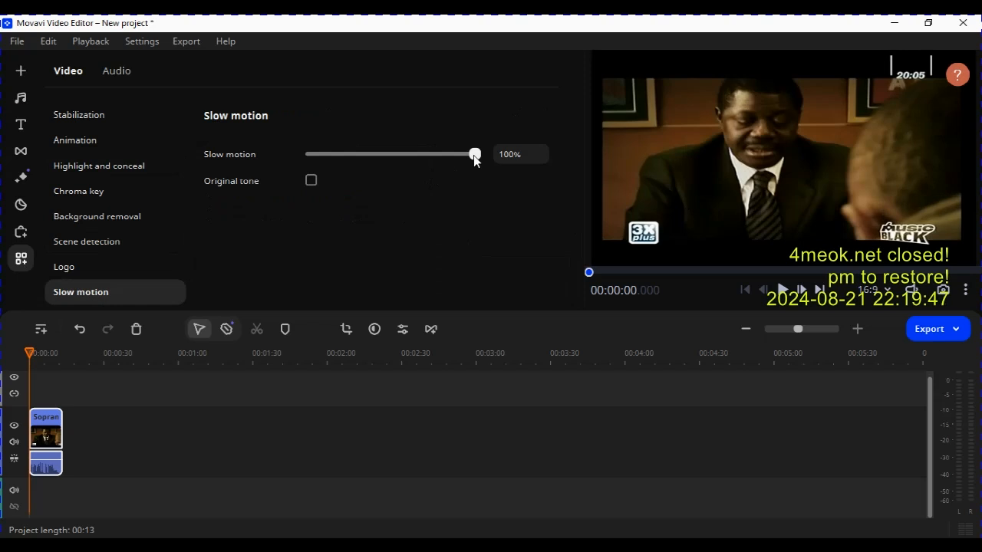
left_click_drag(473, 155, 302, 155)
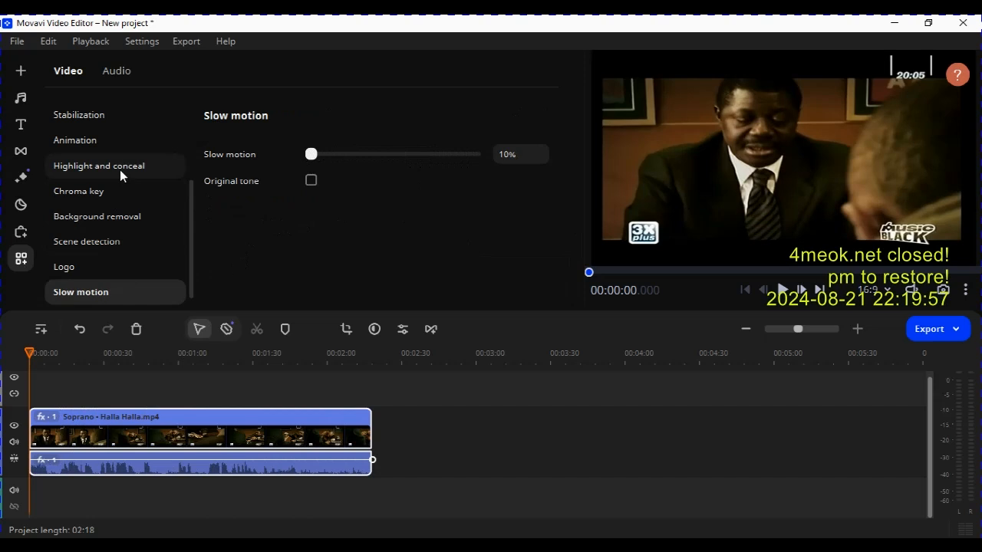
Browse the Background removal, Animation and Chroma key tools.
left_click(133, 214)
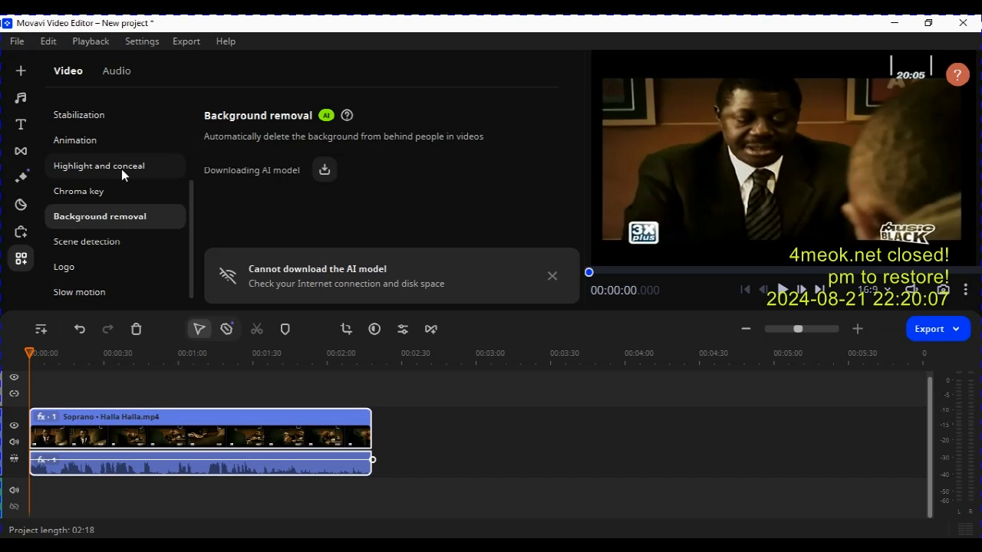
scroll(104, 140, "up", 2)
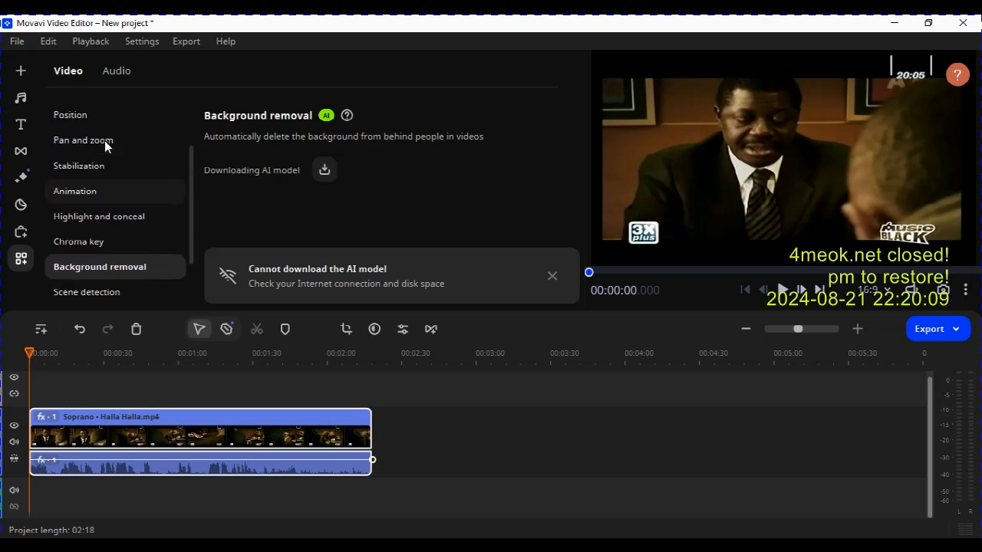
left_click(105, 194)
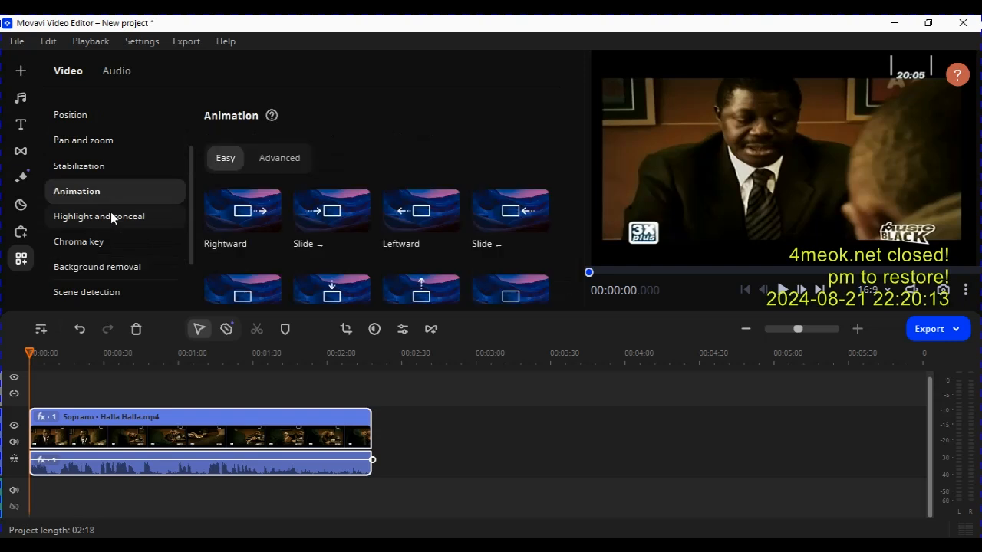
left_click(111, 217)
left_click(105, 244)
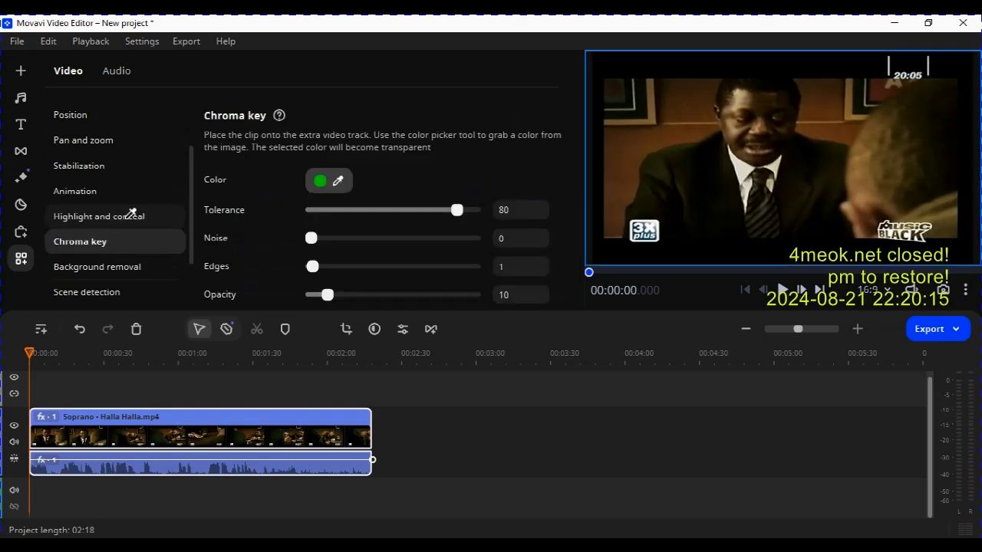
Return to Highlight and conceal and apply a Blurred ellipse mask to the clip.
left_click(131, 214)
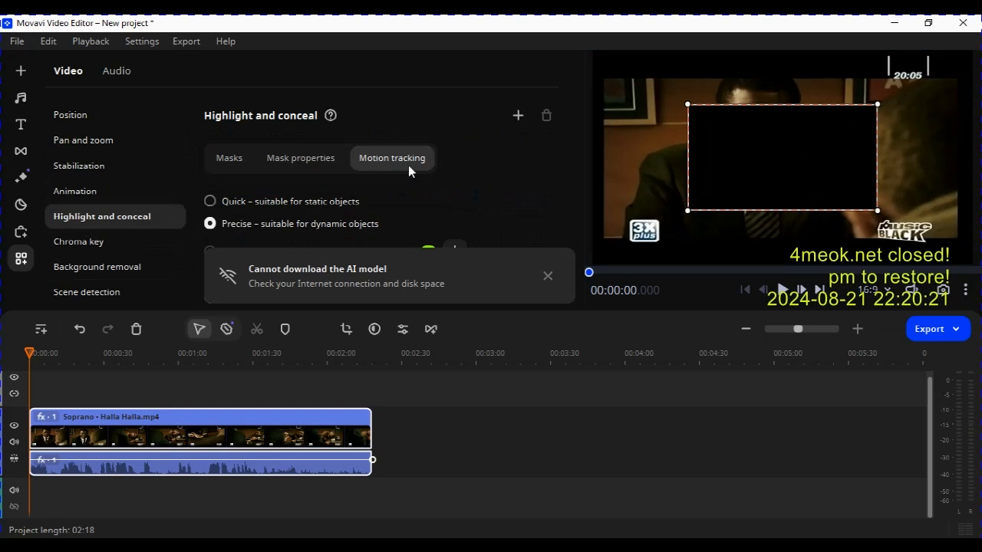
left_click(547, 275)
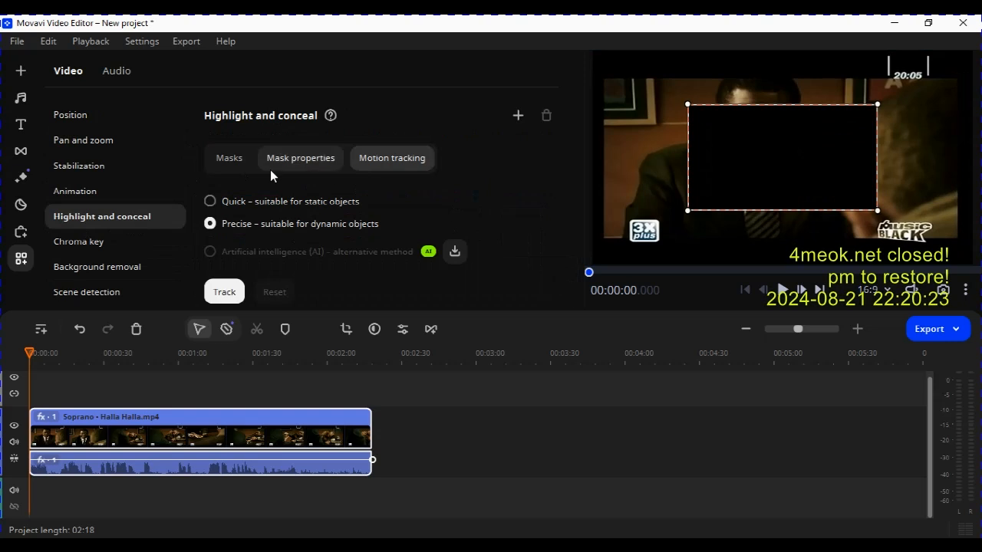
left_click(233, 159)
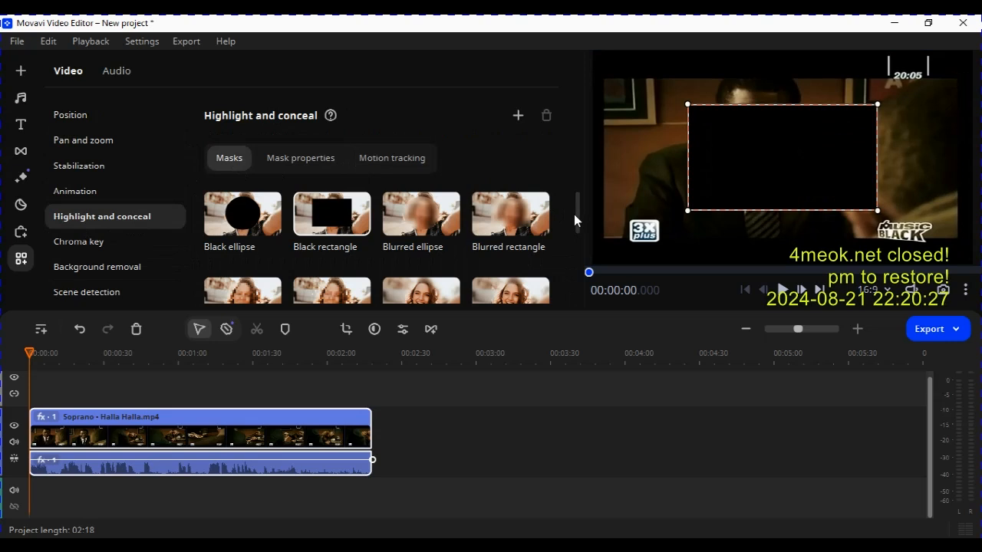
left_click(422, 215)
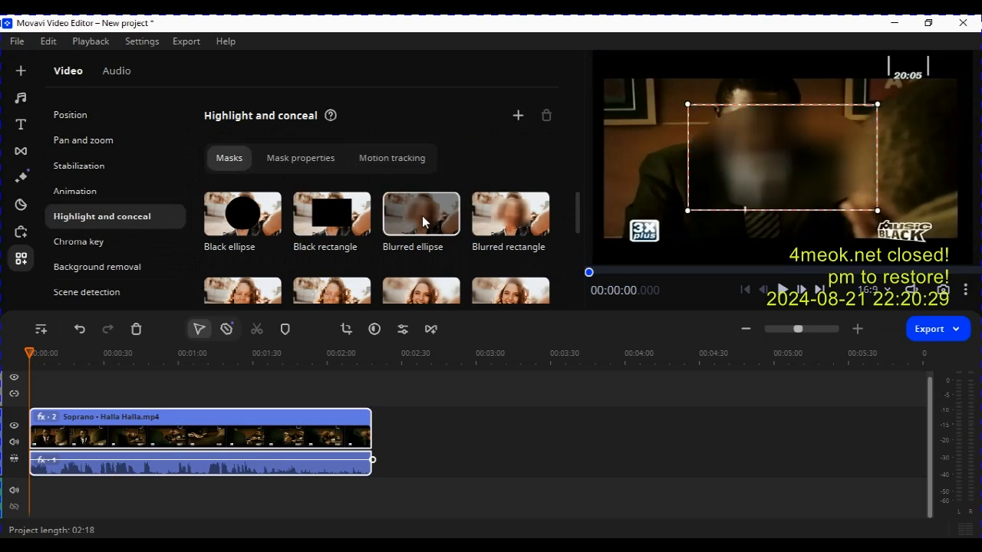
Set the mask opacity to 95% and resize and move the mask over the seated man's face.
left_click(286, 159)
mouse_move(472, 203)
left_mouse_down()
mouse_move(405, 203)
mouse_move(465, 197)
left_mouse_up()
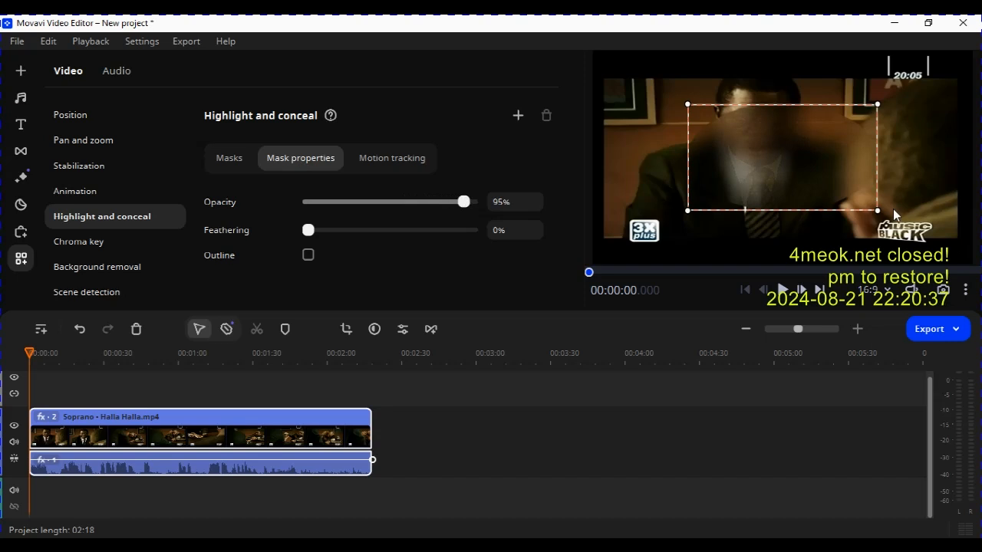
left_click_drag(878, 208, 771, 175)
left_click_drag(724, 146, 757, 124)
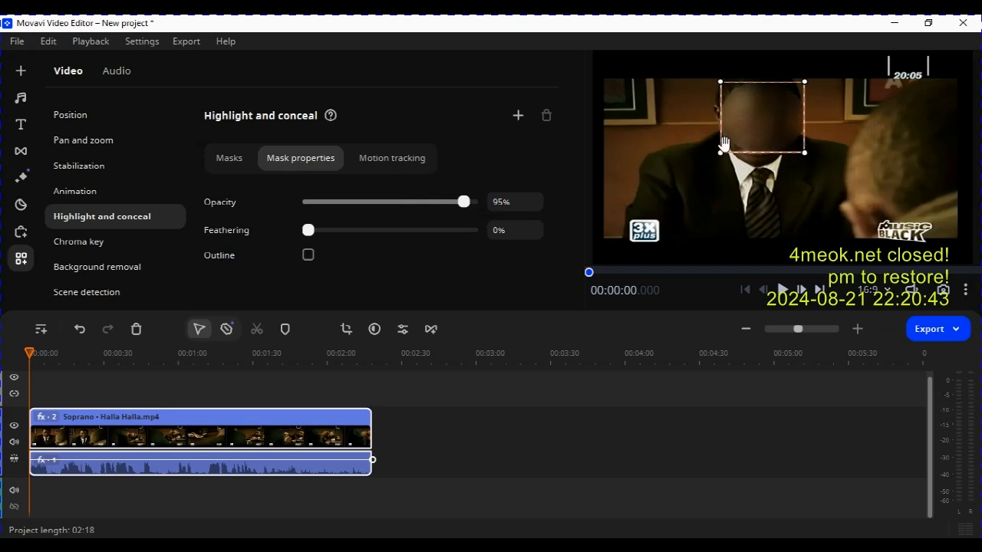
left_click_drag(719, 152, 719, 164)
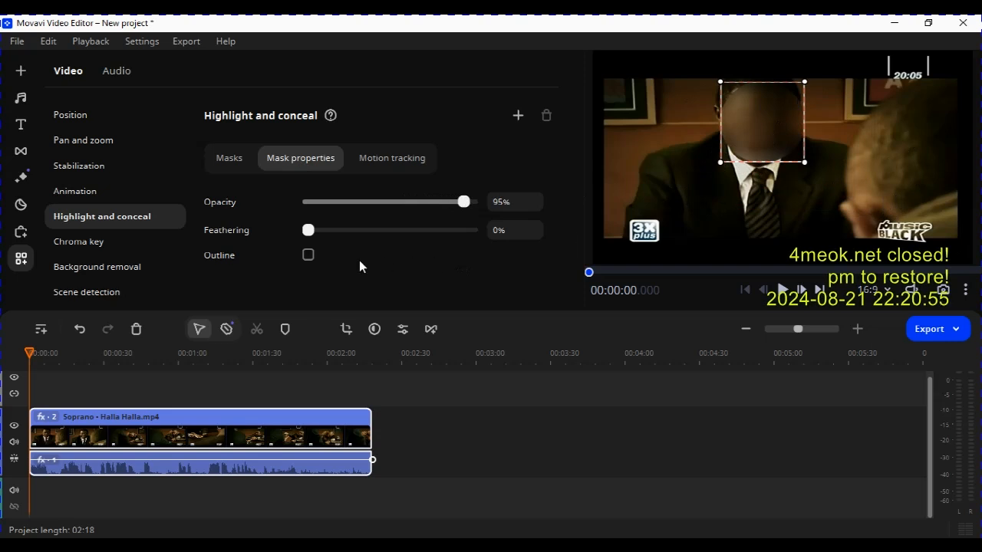
Open the mask's Motion tracking settings and dismiss the AI model download notice.
left_click(389, 163)
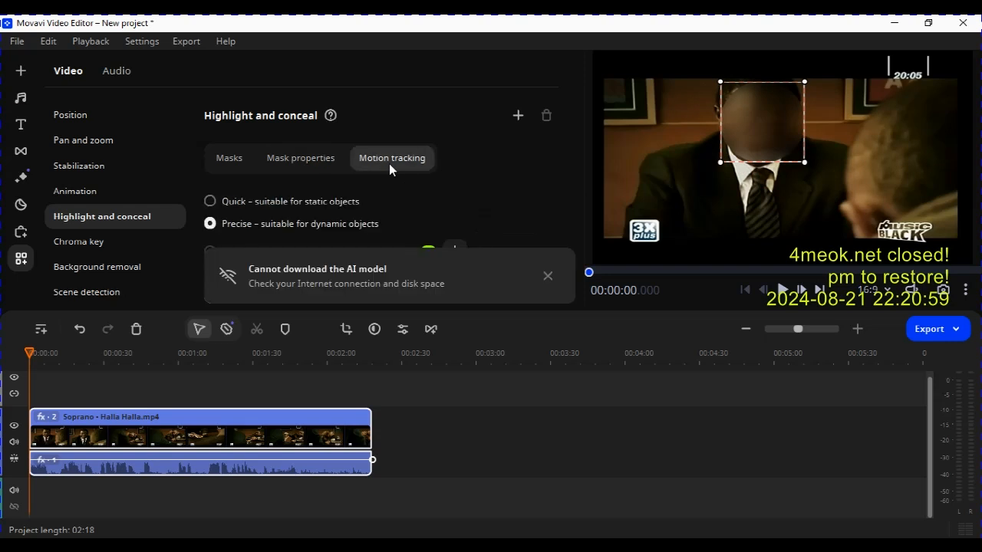
left_click(547, 276)
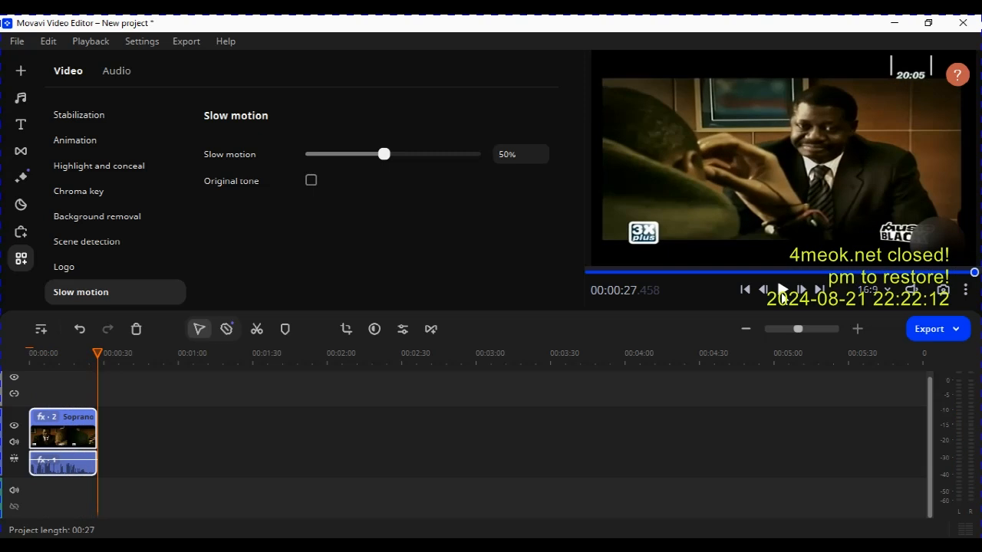
Play the tracked clip to review the blurred face, then return to the start.
left_click(781, 292)
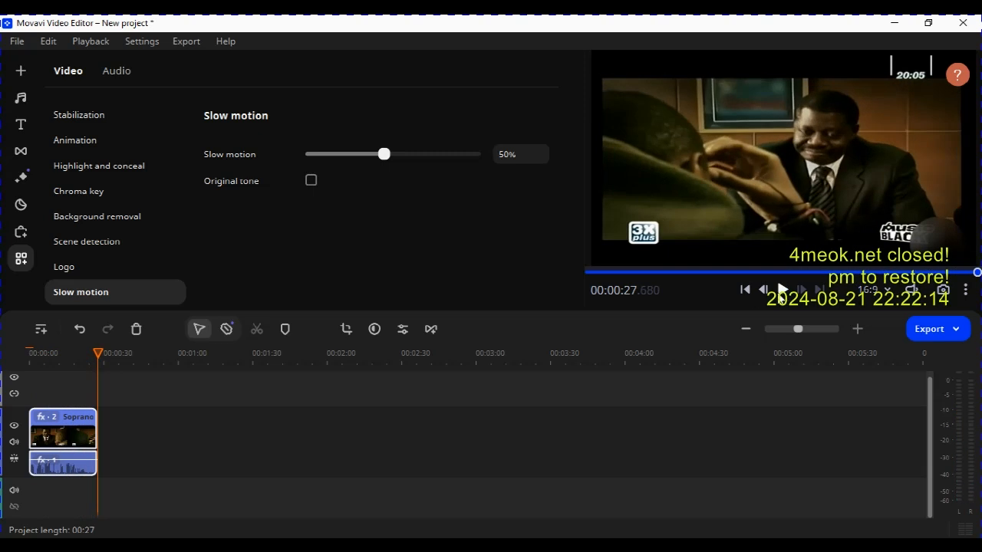
left_click(746, 291)
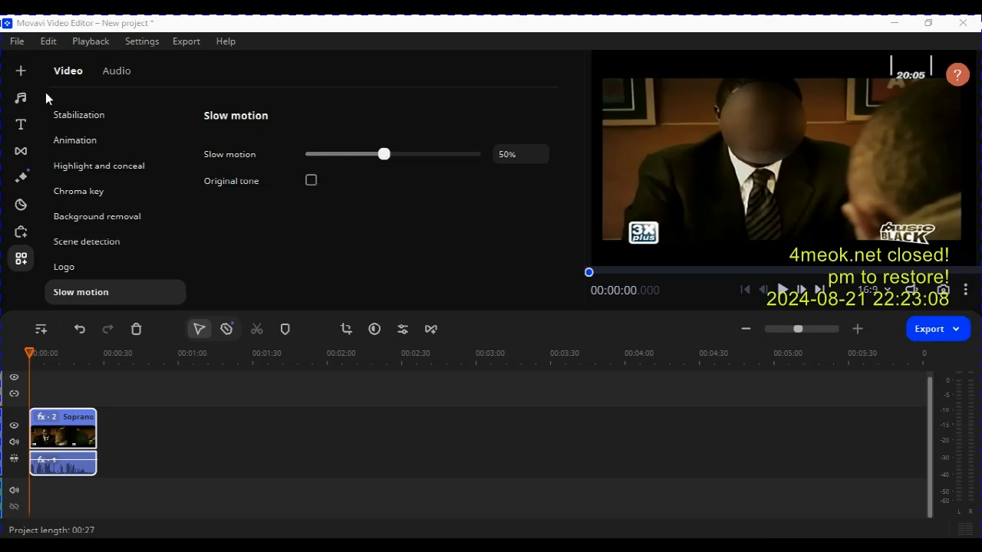
Reopen Highlight and conceal, dismiss the download notice and reset the existing motion tracking.
left_click(110, 168)
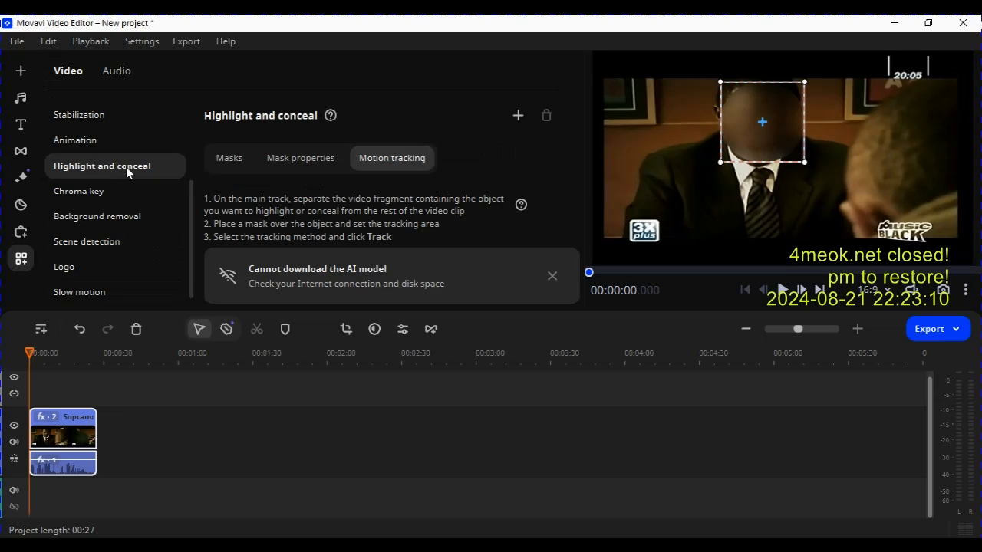
left_click(551, 276)
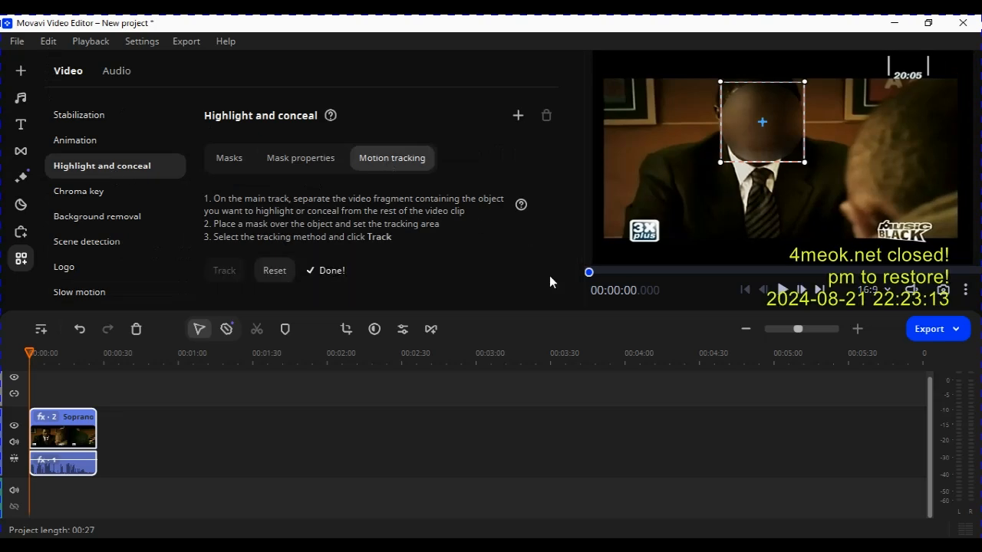
left_click(279, 274)
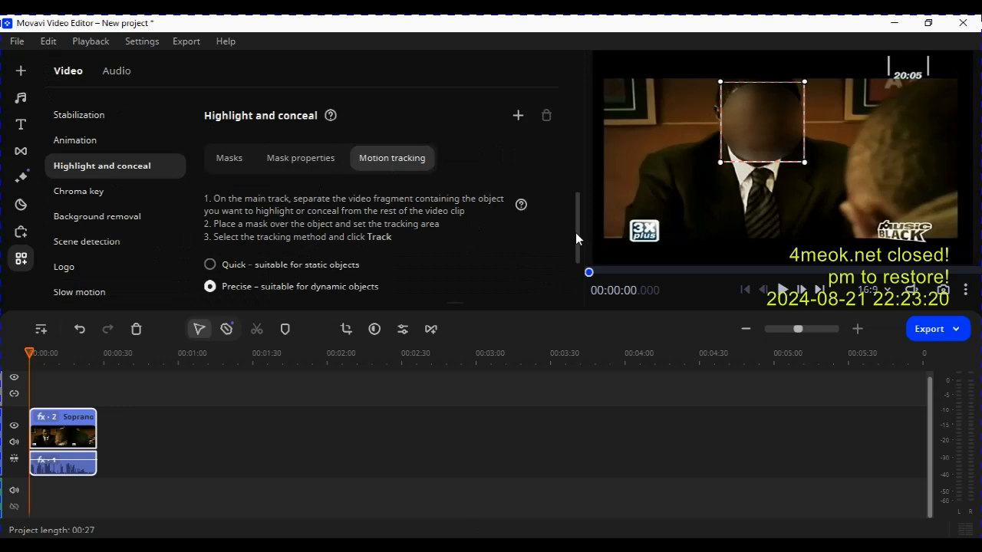
left_click_drag(576, 232, 582, 267)
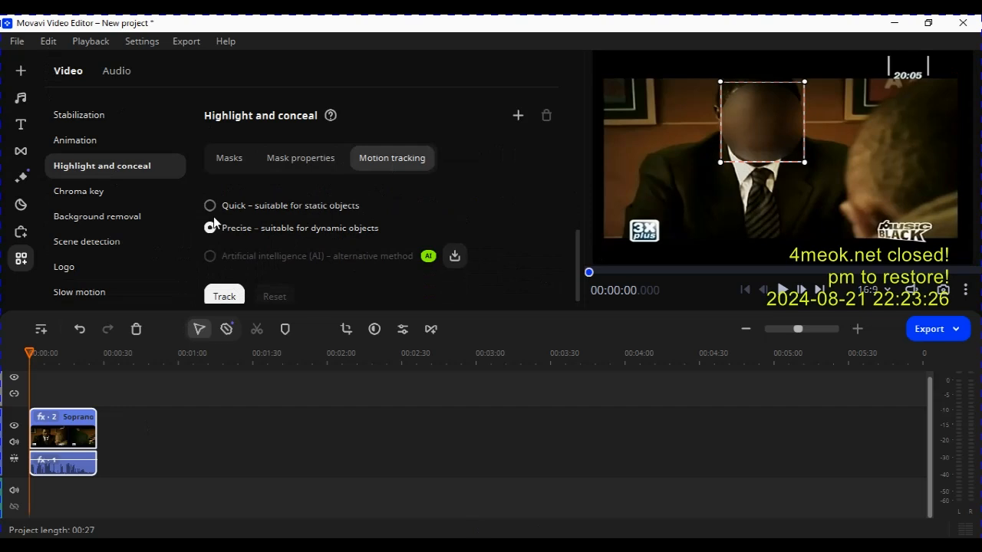
Visit the Chroma key and Background removal tools and download the Background removal AI model.
left_click(110, 207)
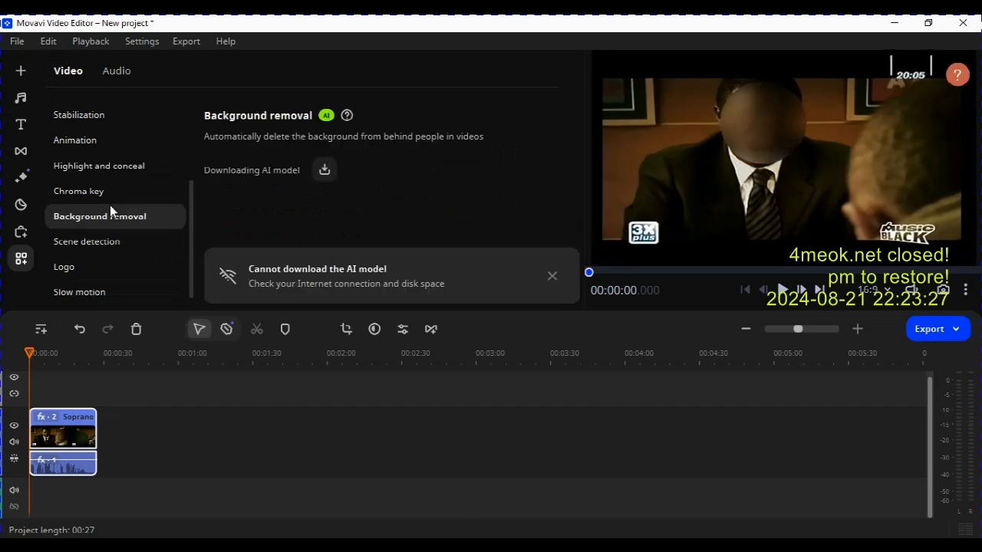
left_click(122, 167)
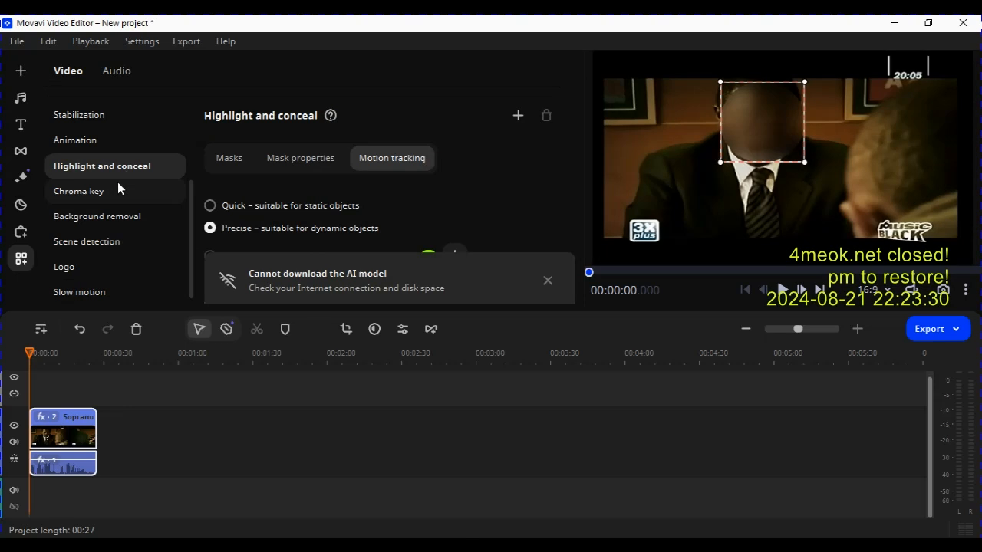
left_click(113, 188)
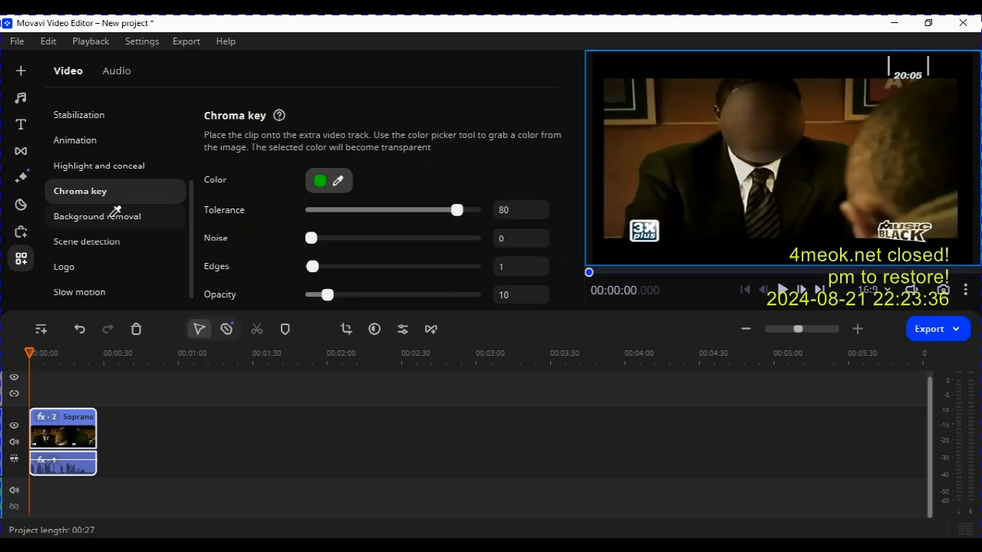
left_click(121, 215)
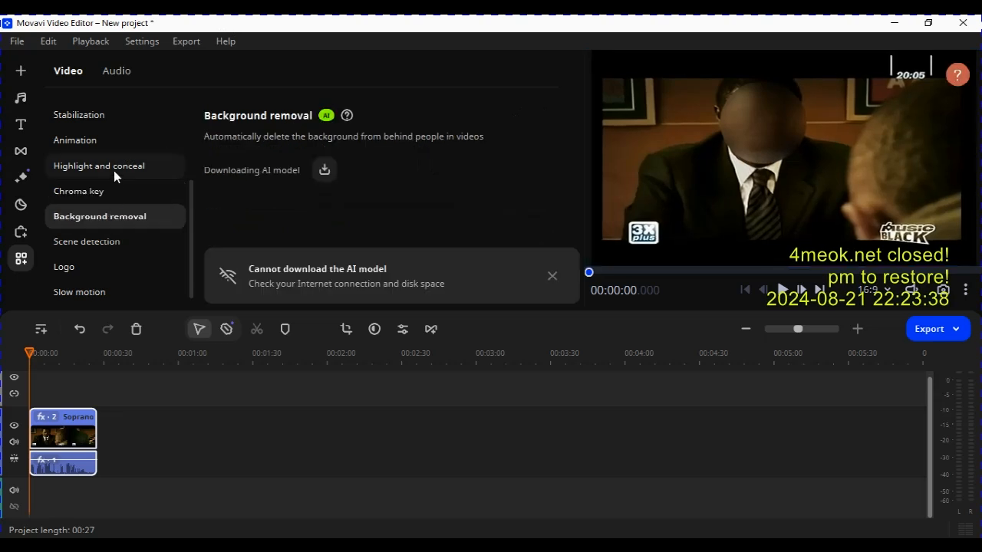
left_click(325, 169)
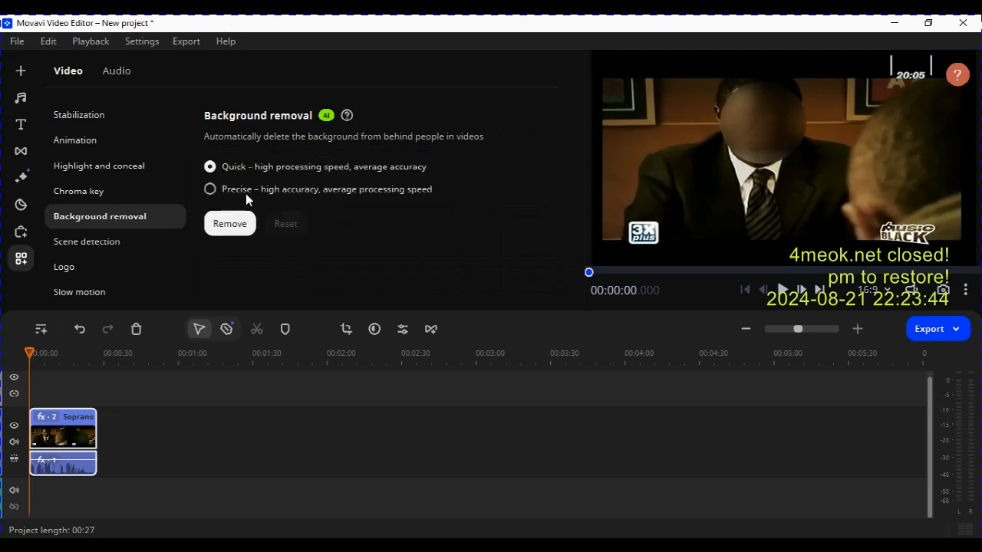
Return to Highlight and conceal motion tracking, download the AI model and track the mask with the Artificial intelligence (AI) method.
left_click(132, 173)
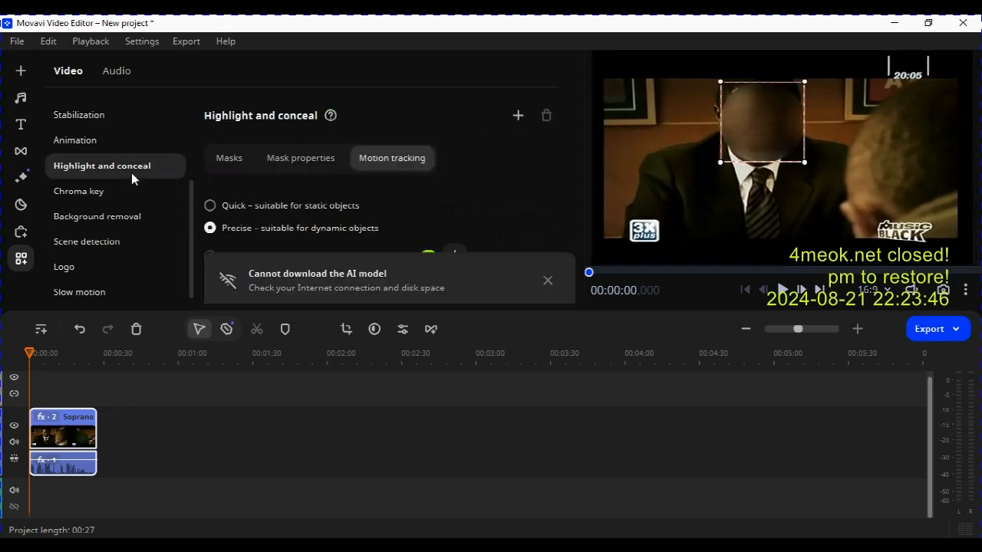
left_click(548, 280)
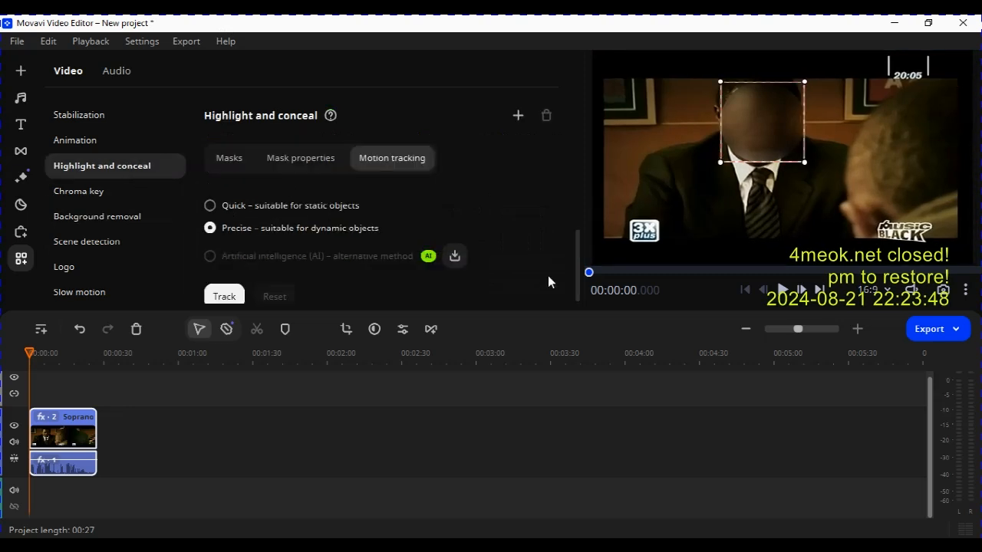
left_click(455, 261)
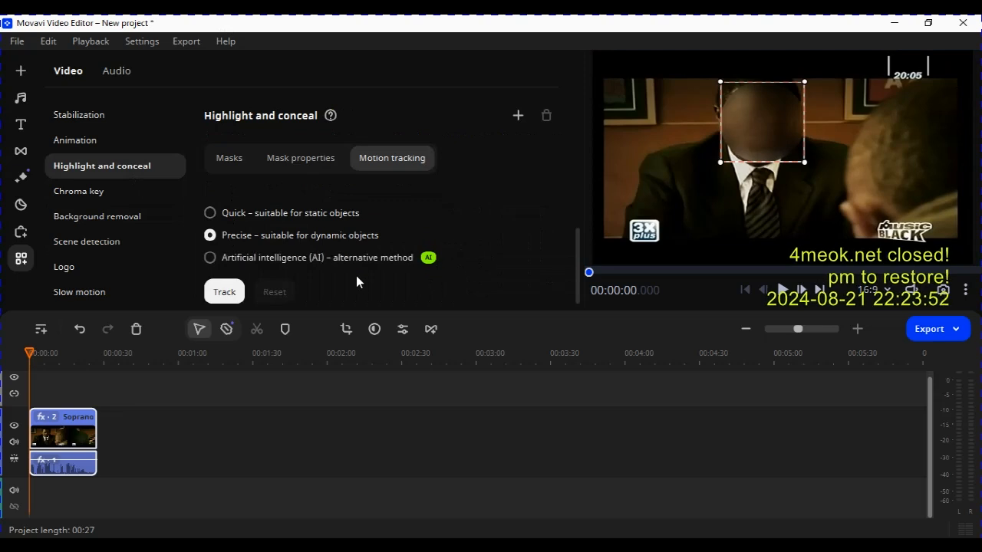
left_click(210, 258)
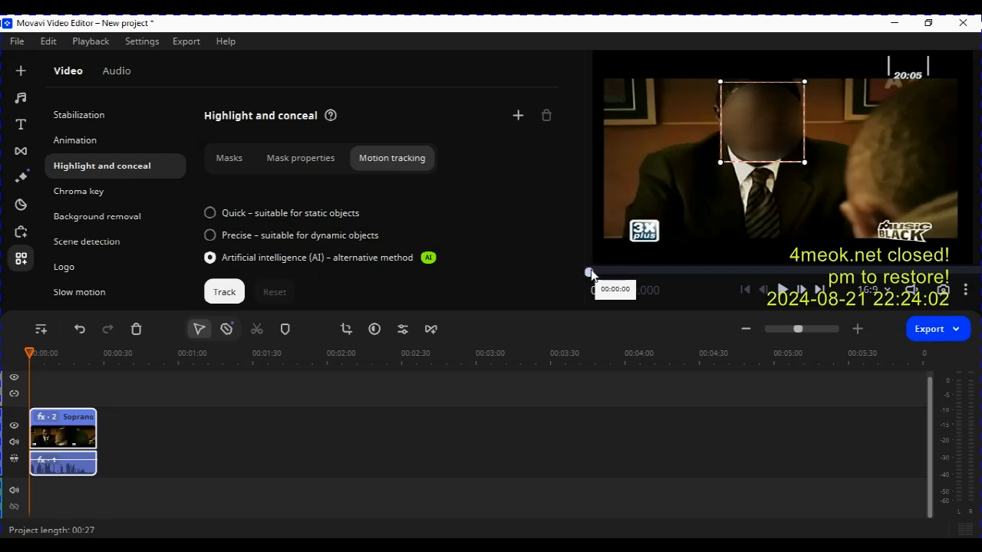
left_click(224, 292)
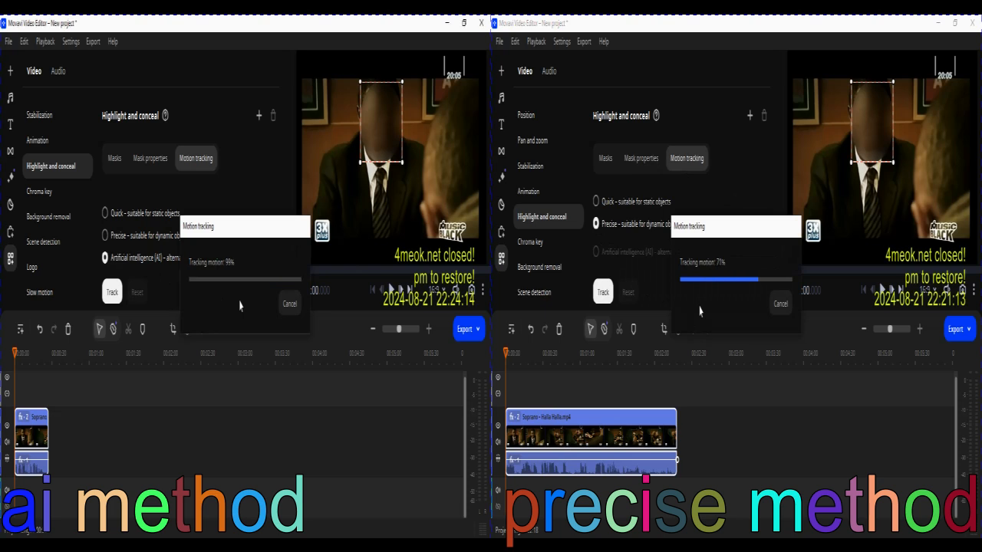
Open Slow motion for the AI-tracked clip and play it to review the blur.
left_click(50, 292)
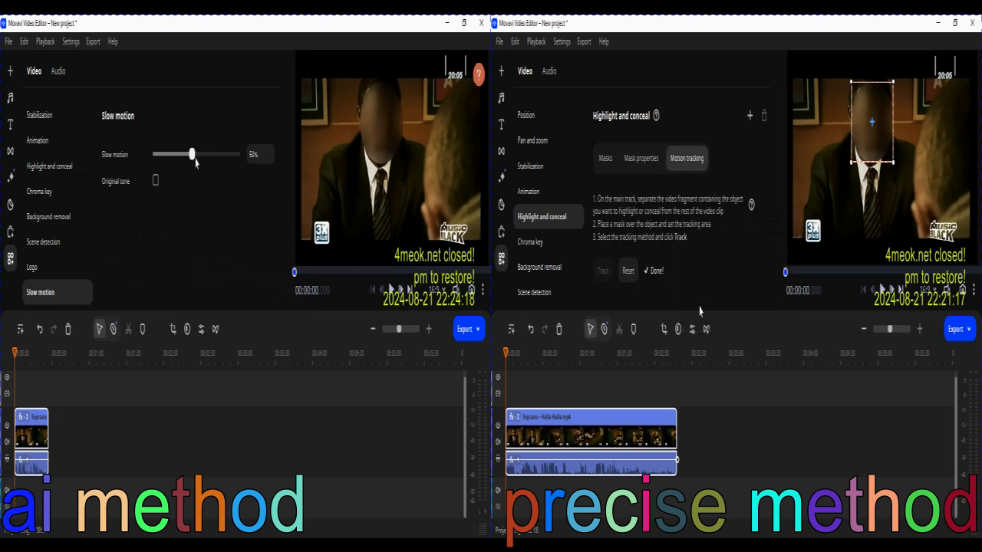
mouse_move(193, 159)
left_mouse_down()
mouse_move(169, 159)
mouse_move(192, 160)
left_mouse_up()
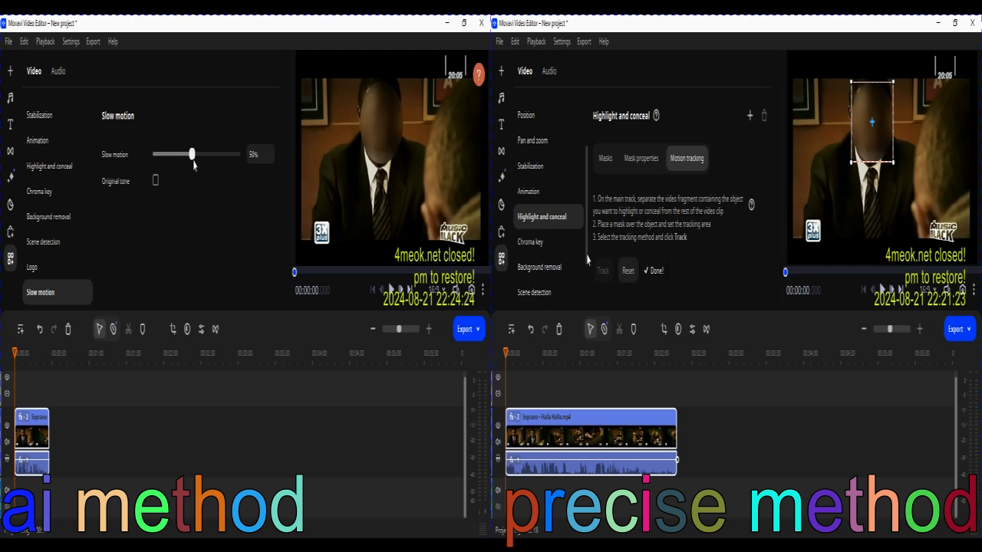
scroll(588, 261, "down", 2)
left_click(392, 292)
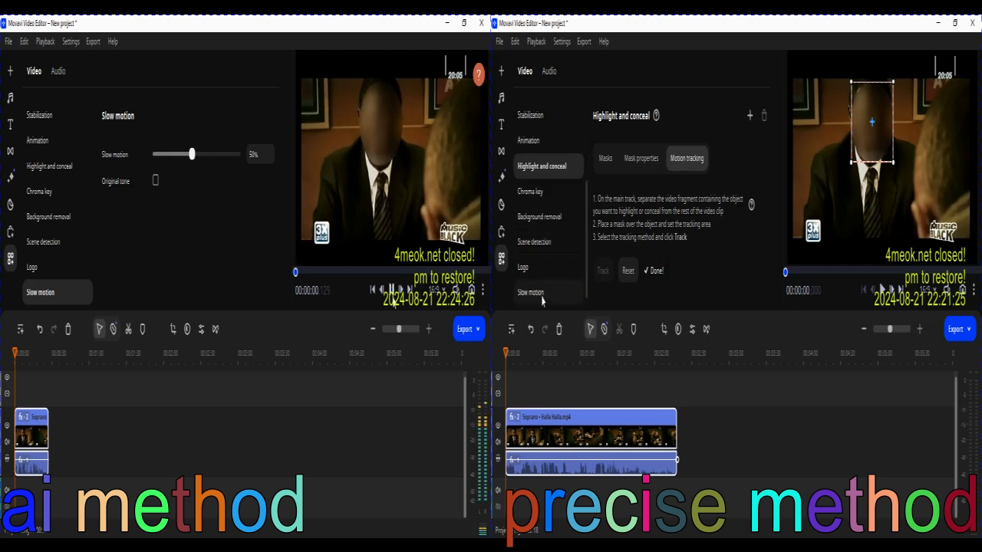
Open Slow motion for the Precise-tracked clip, set it to 50%, and play the clip.
left_click(541, 298)
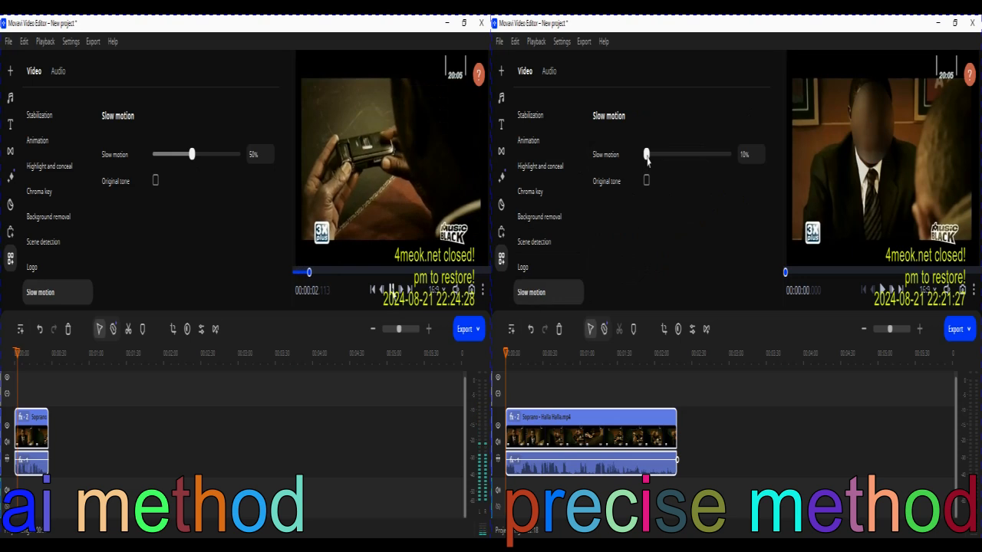
left_click_drag(646, 155, 682, 154)
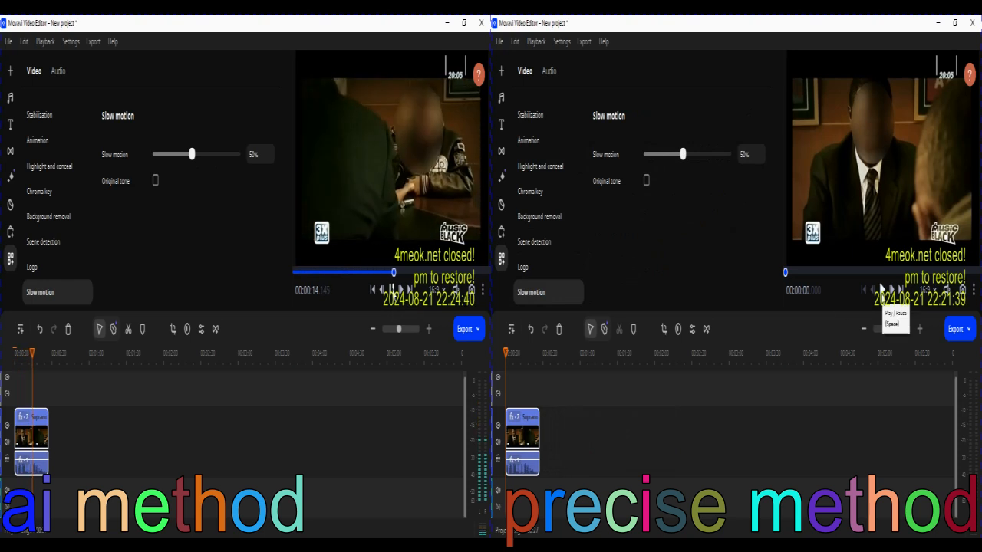
left_click(880, 289)
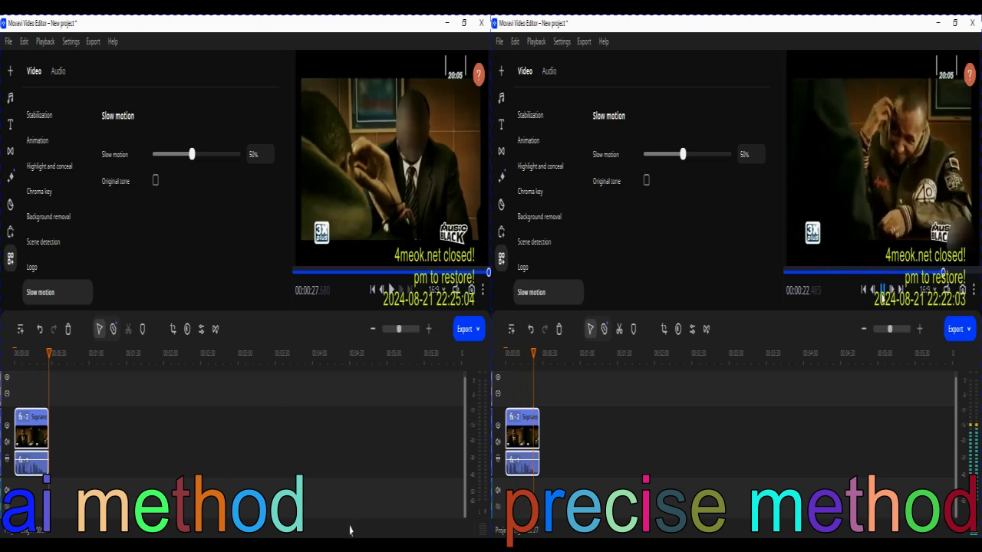
mouse_move(351, 530)
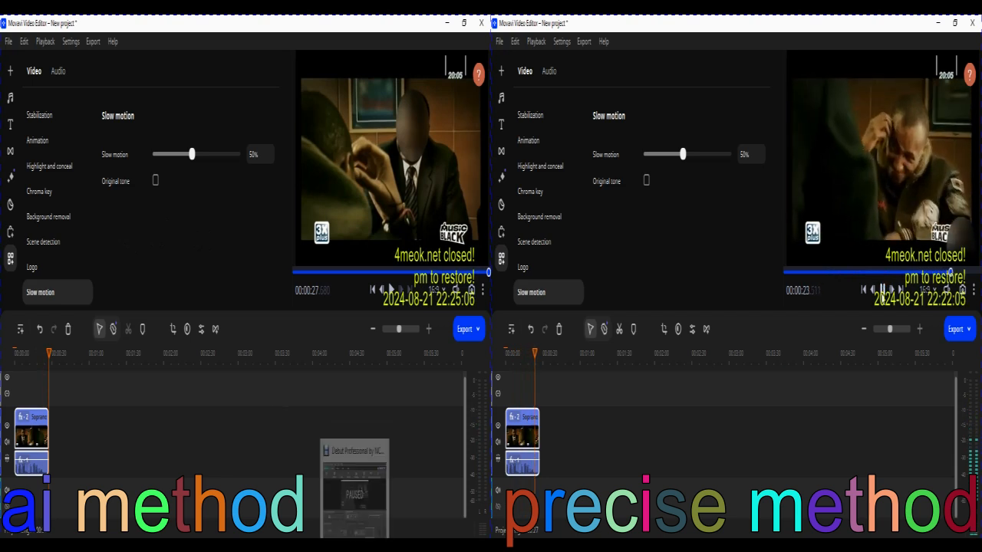